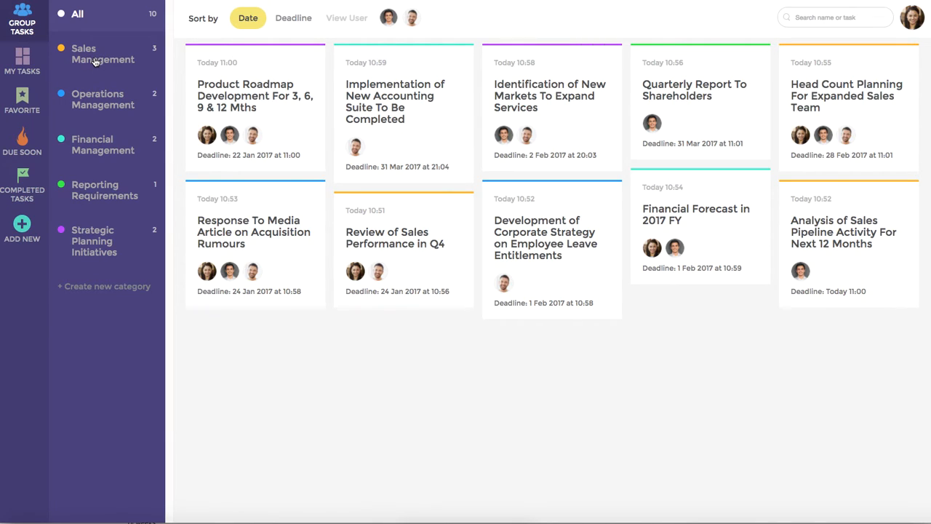
Filter the board by each category in turn — Sales, Operations, Financial, Reporting, Strategic — then show all categories again
click(96, 61)
click(89, 103)
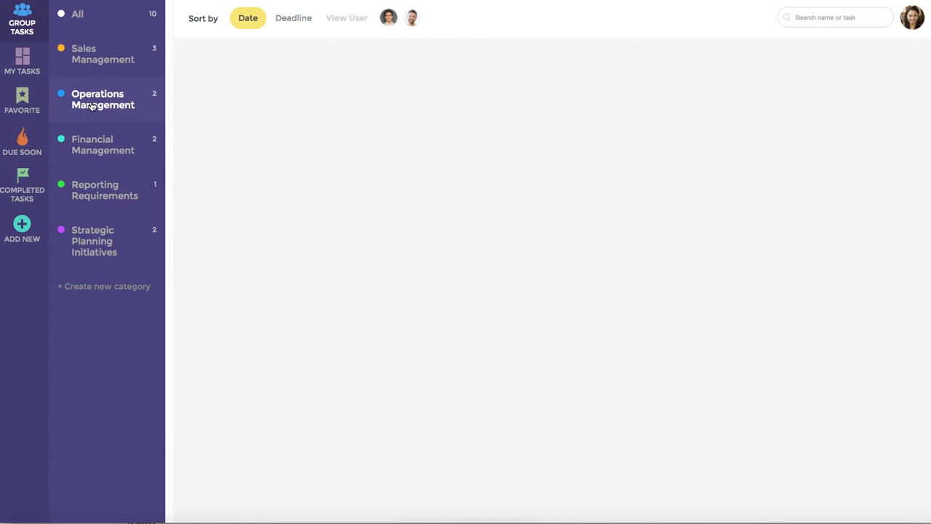
click(96, 144)
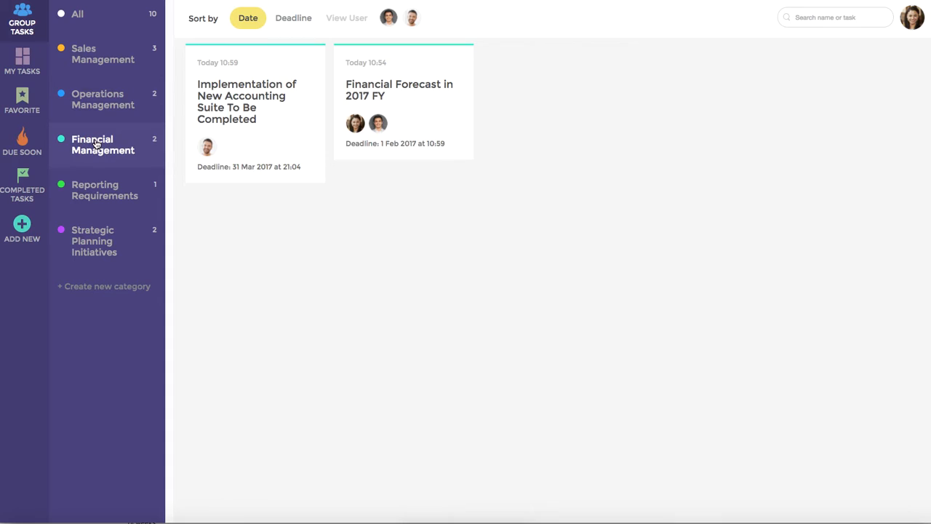
click(98, 191)
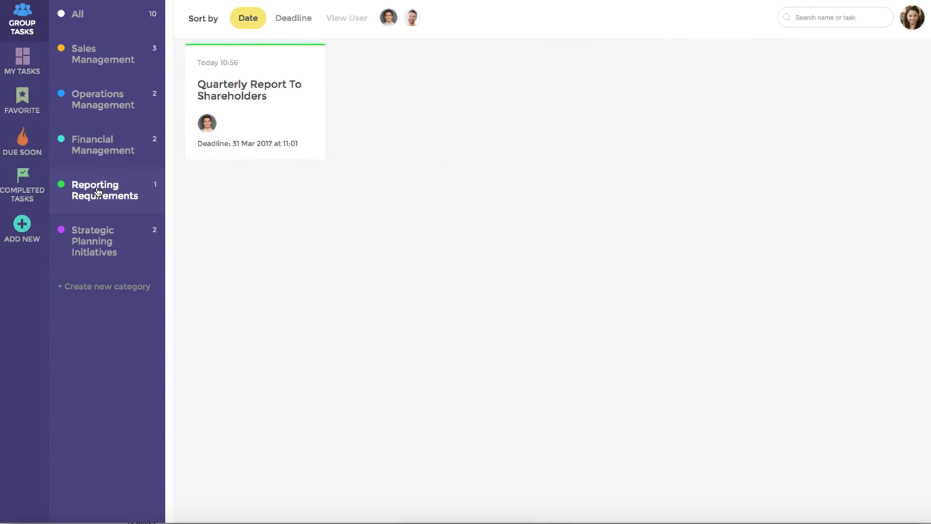
click(95, 236)
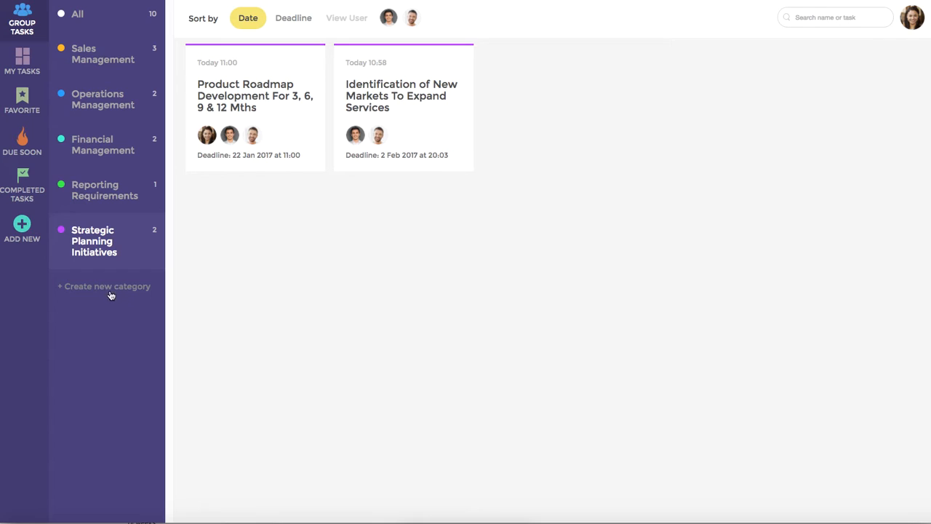
click(77, 14)
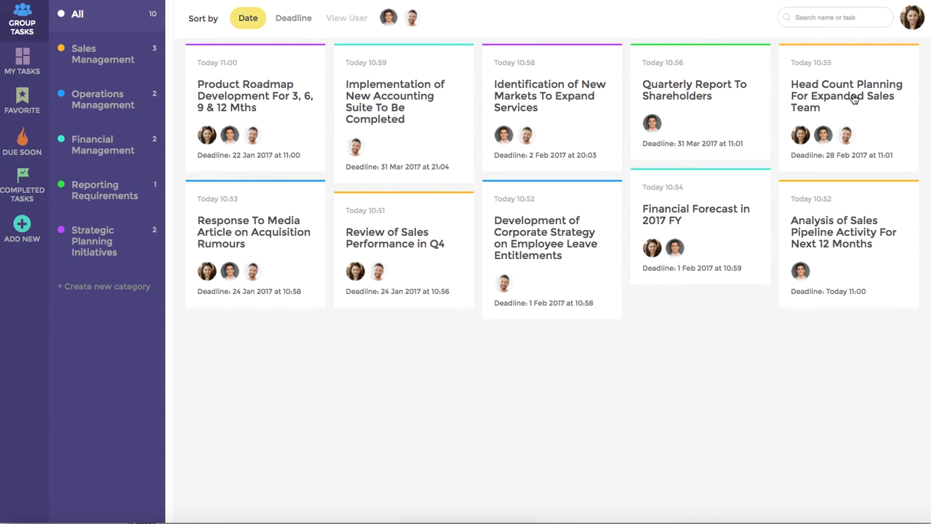
Review the Head Count Planning task's details and full description, then close it
click(848, 95)
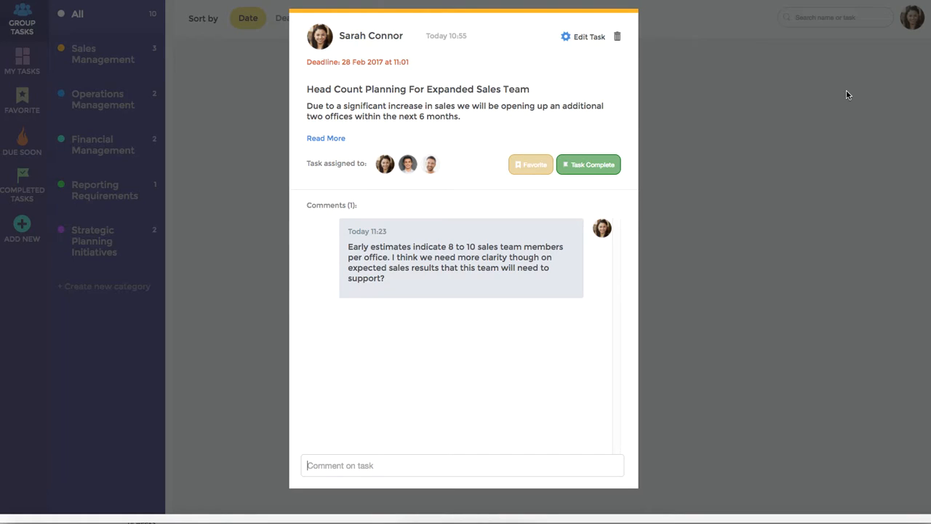
click(326, 138)
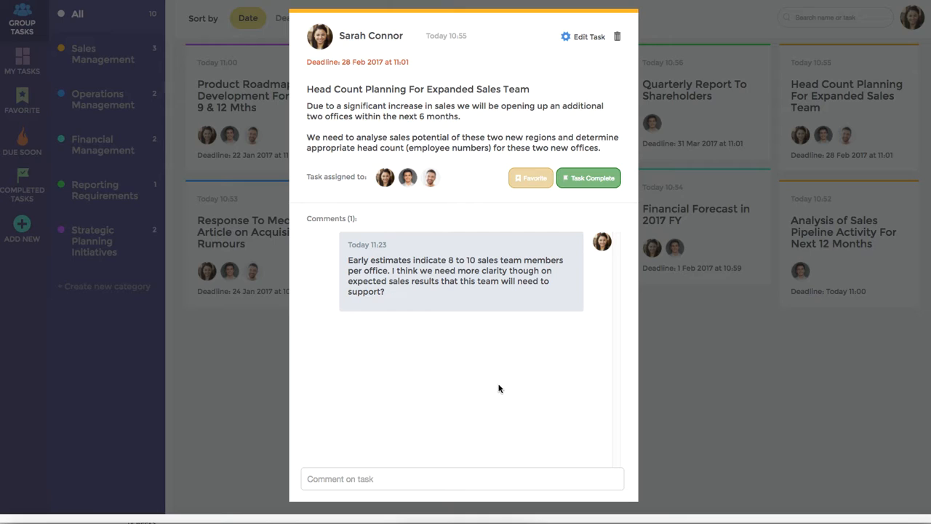
click(673, 367)
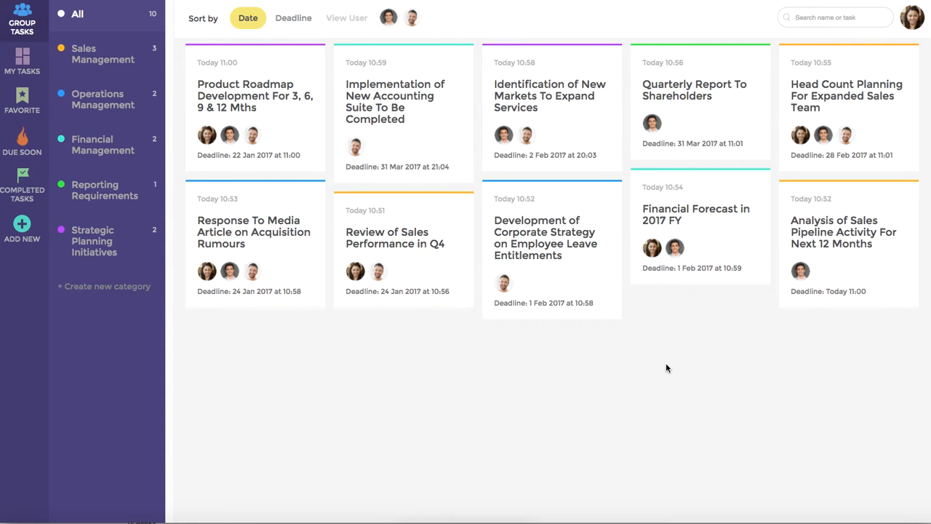
With only my tasks listed, mark Head Count Planning For Expanded Sales Team as a favourite
click(22, 66)
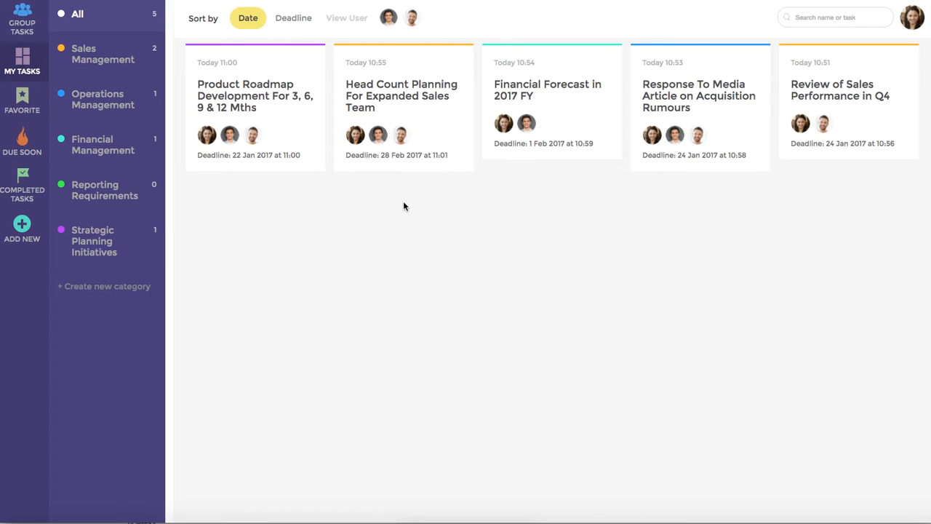
click(409, 102)
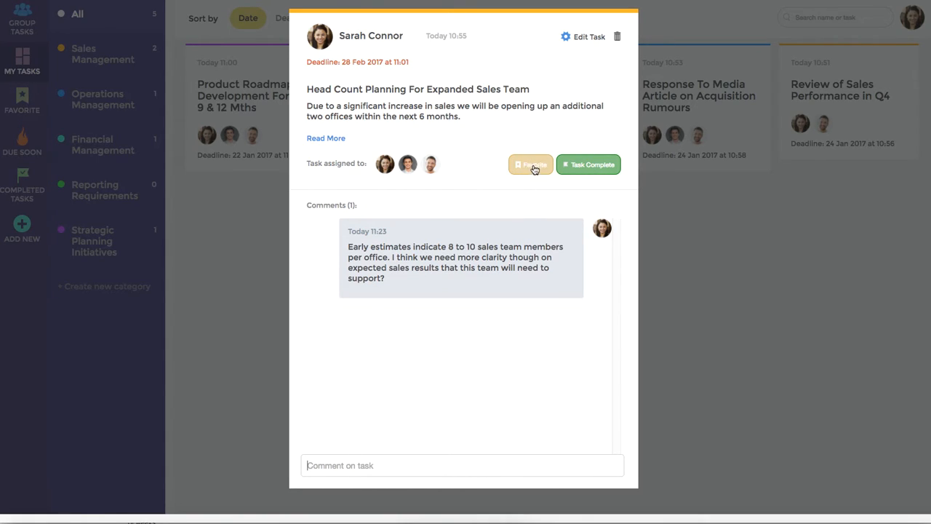
click(530, 167)
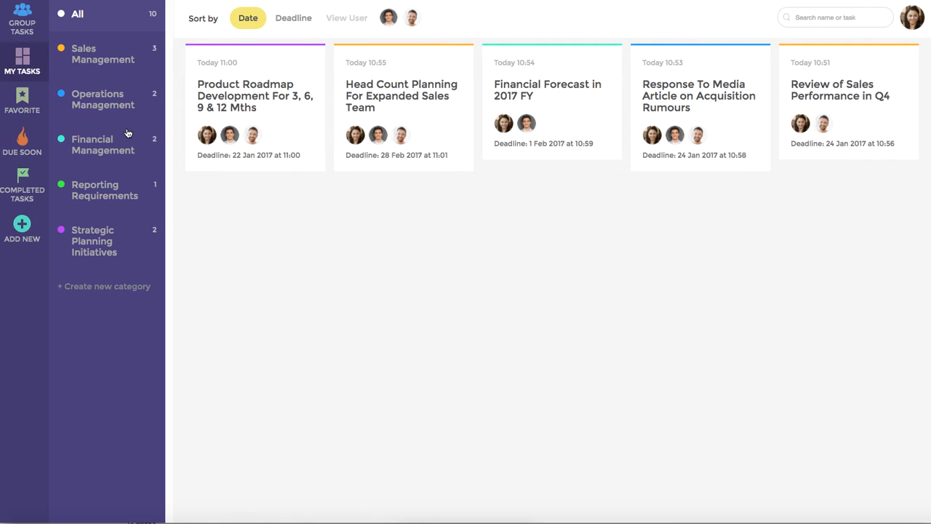
View the Favorite, Due Soon and Completed Tasks boards, ending on Review of Global Sales Strategic Initiatives
click(22, 98)
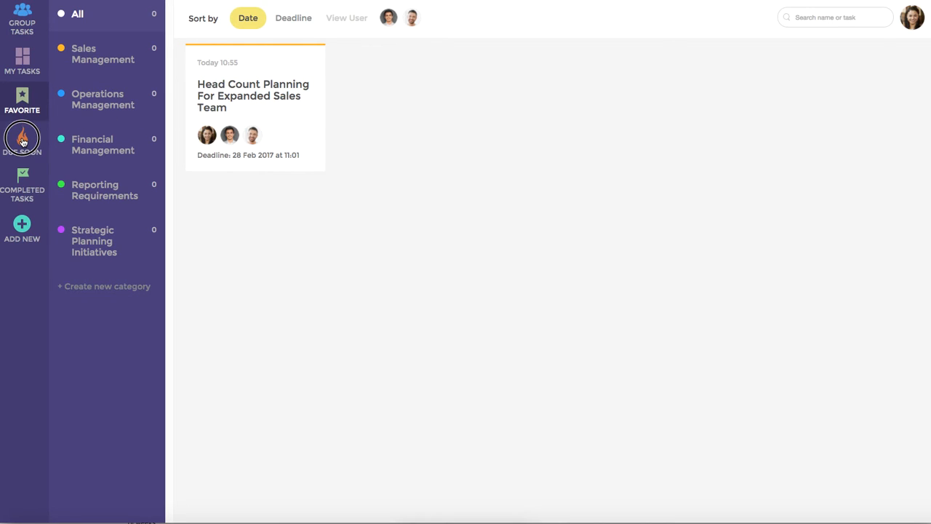
click(22, 141)
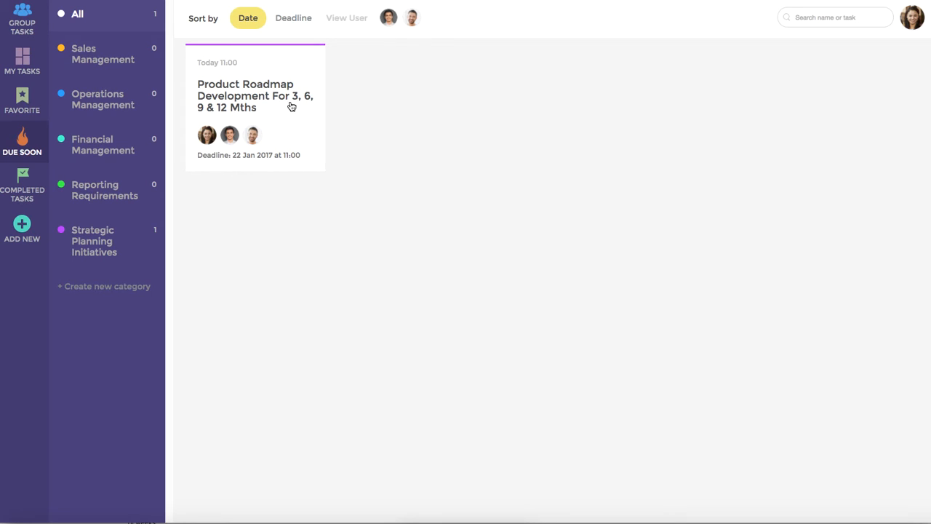
click(23, 175)
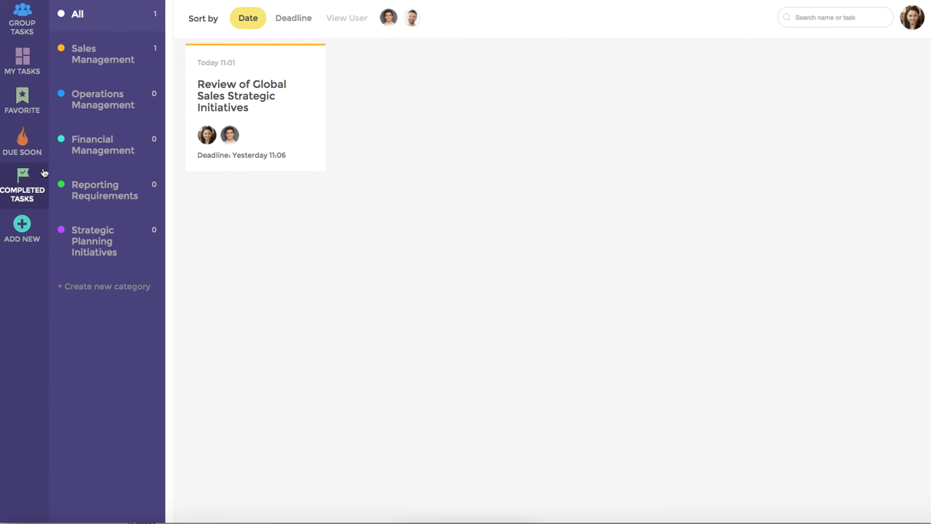
Start a new task and reuse its headline 'New Task' as the task details
click(23, 224)
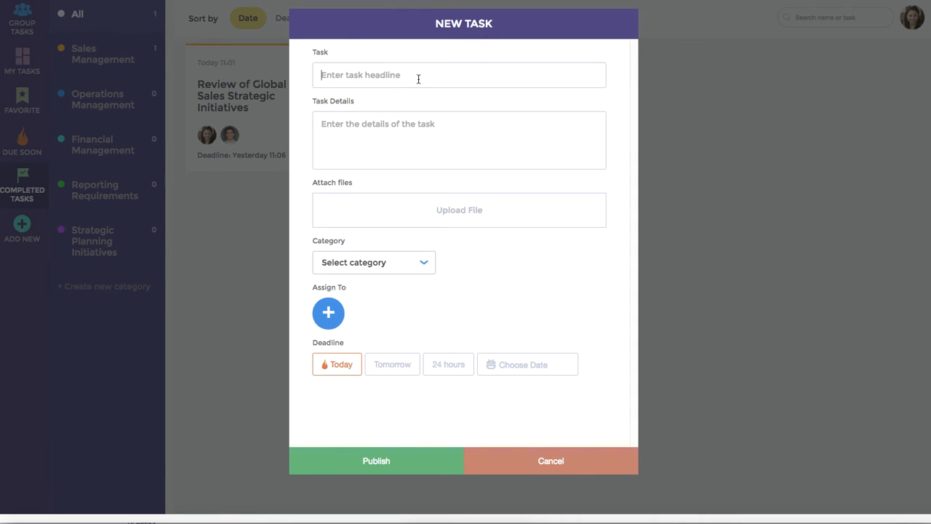
text(New T)
text(ask)
key(ctrl+a)
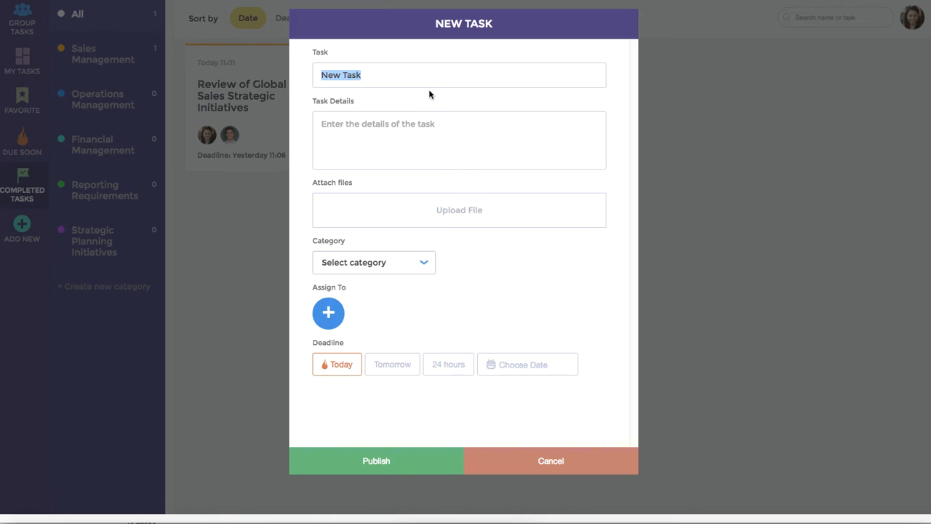
key(ctrl+c)
click(413, 126)
key(ctrl+v)
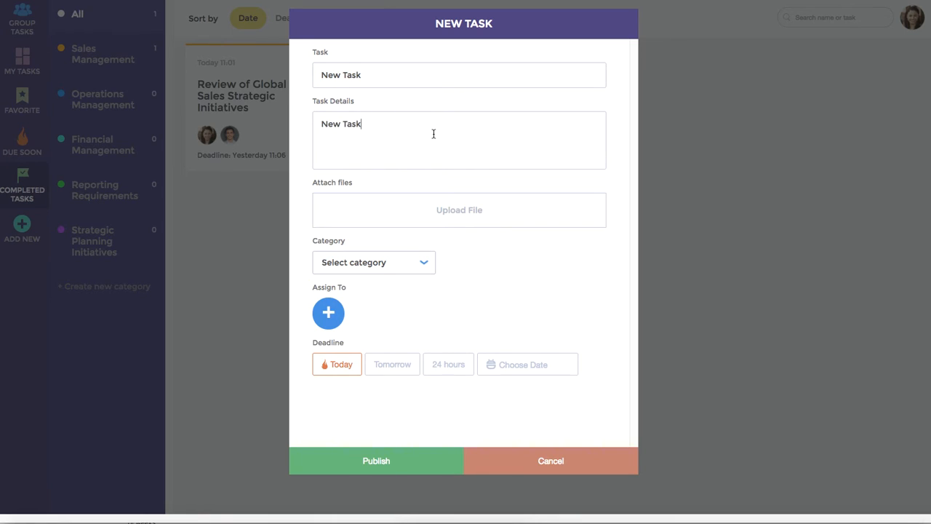
click(445, 218)
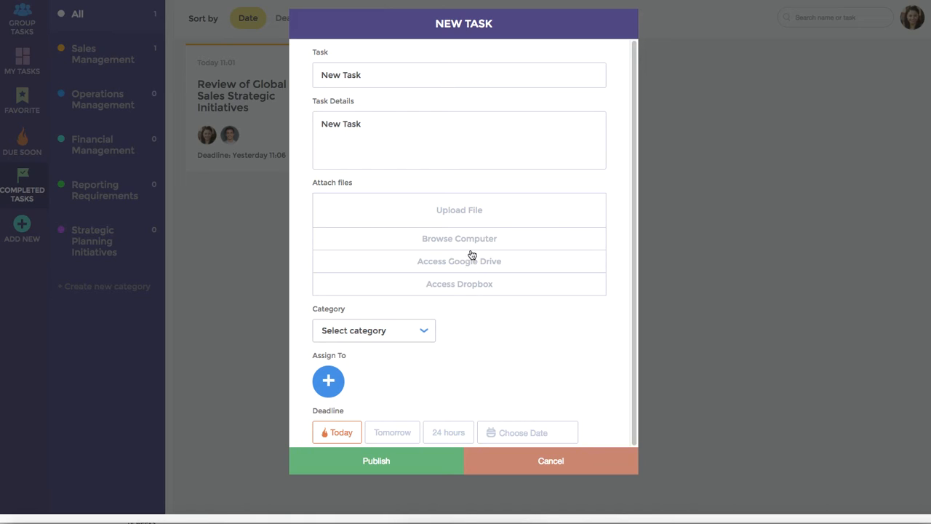
click(473, 213)
File the task under Operations Management and assign it to three members
click(418, 329)
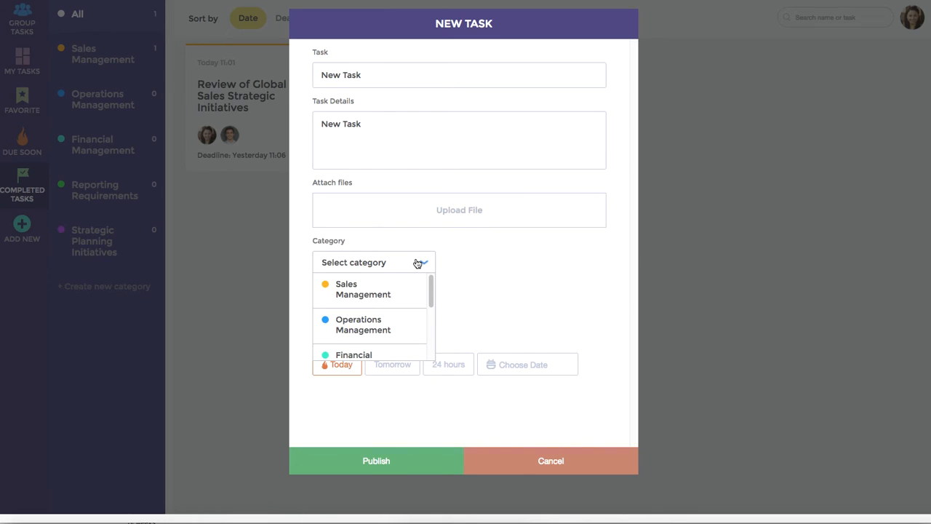
drag(430, 285, 430, 297)
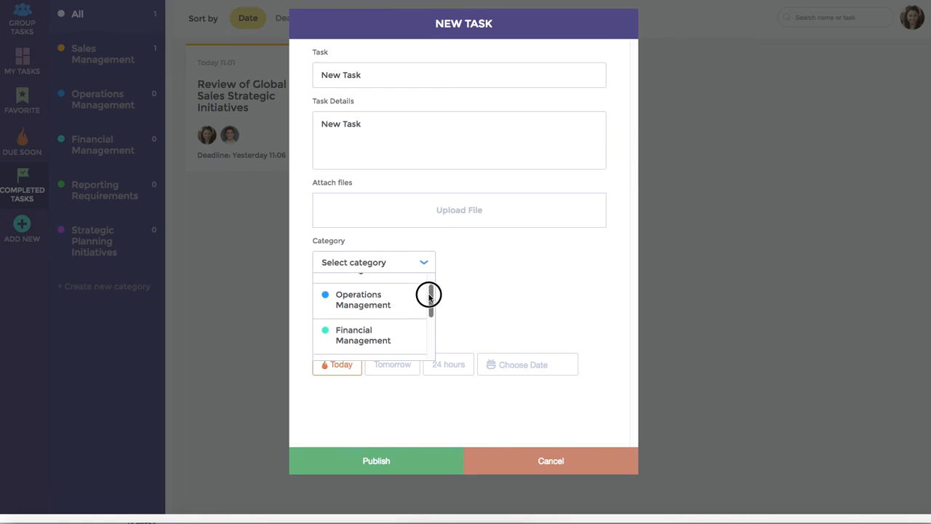
click(358, 300)
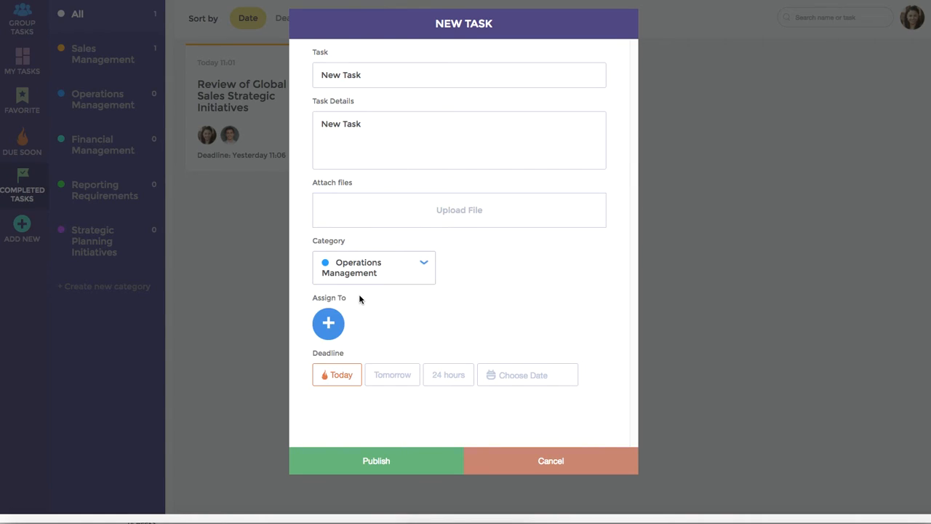
click(328, 323)
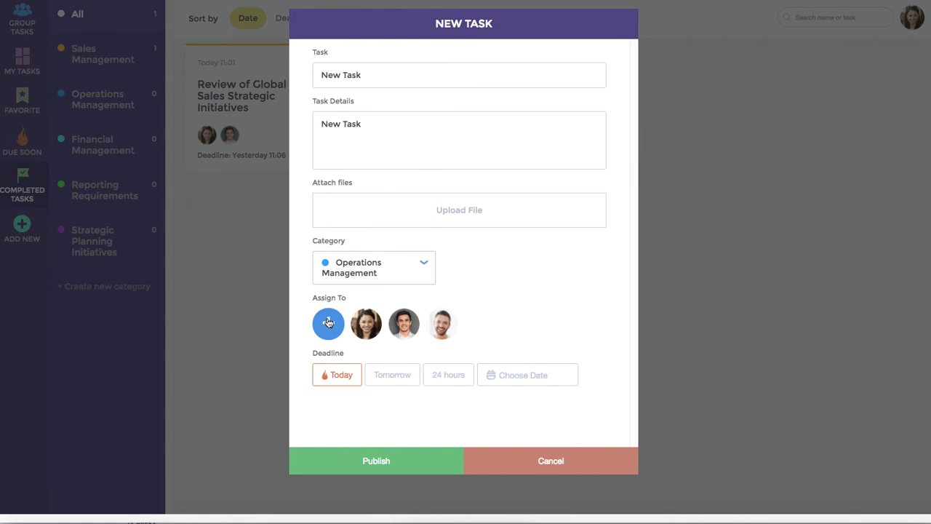
click(367, 323)
click(404, 323)
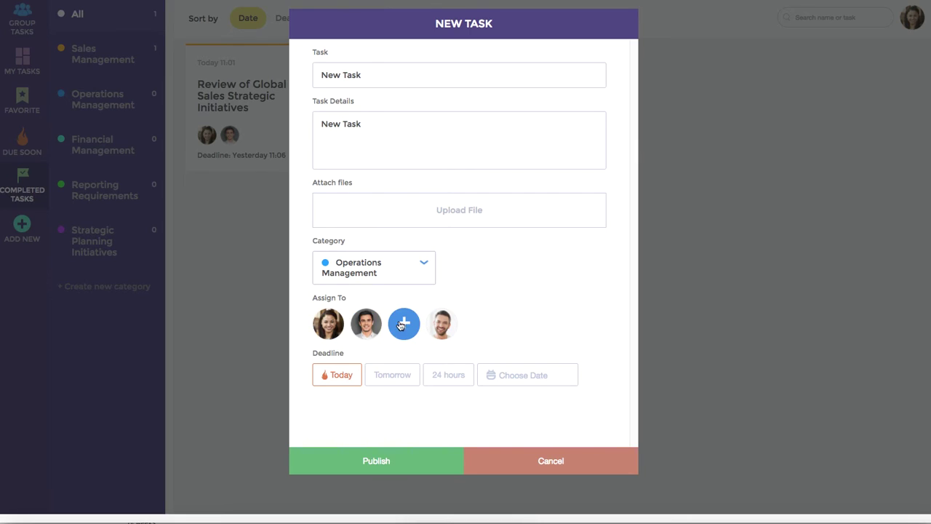
click(441, 323)
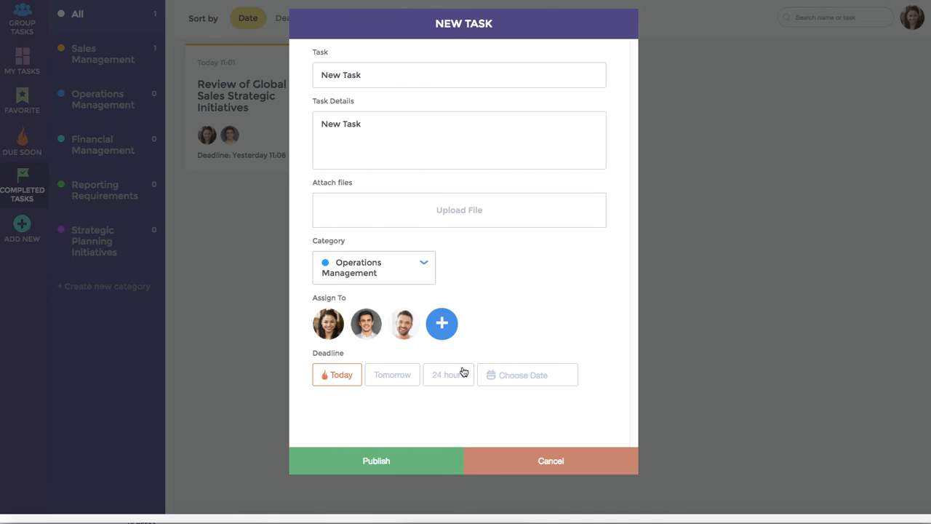
Set the deadline to Today and publish the new task
click(525, 376)
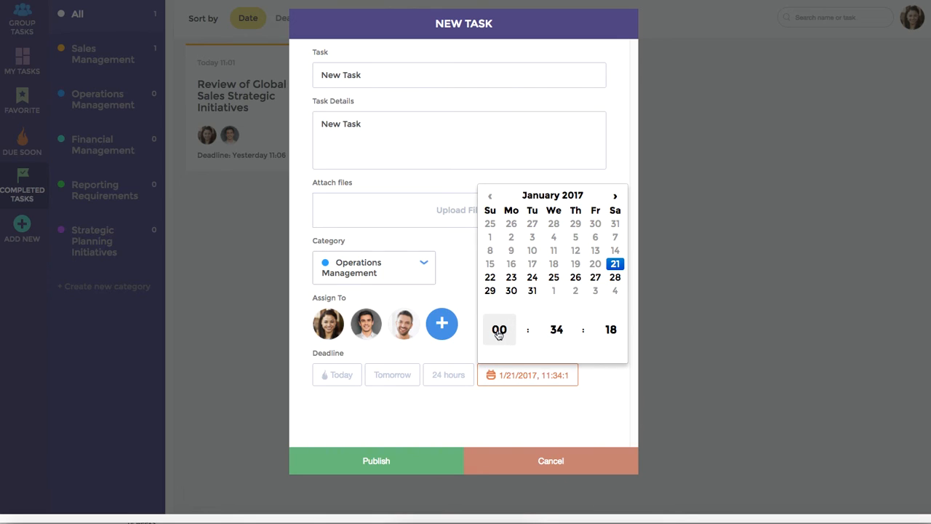
click(421, 391)
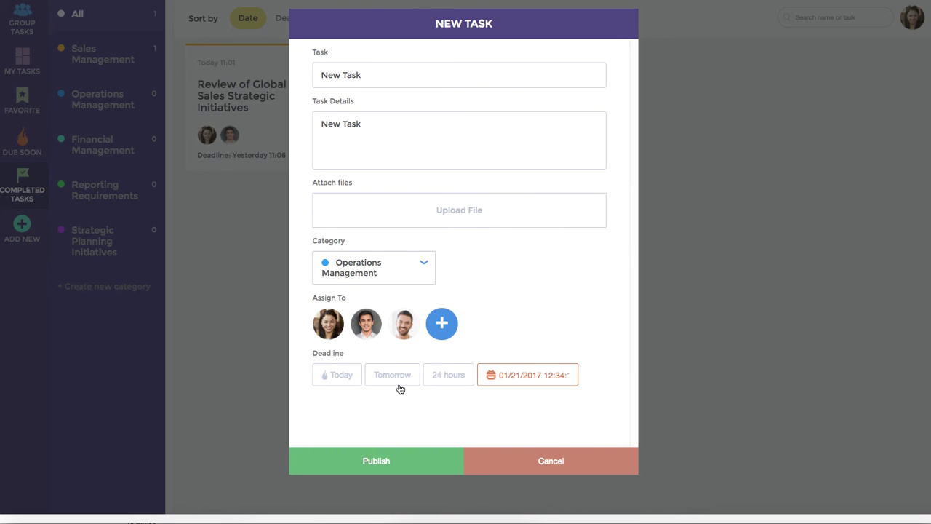
click(343, 379)
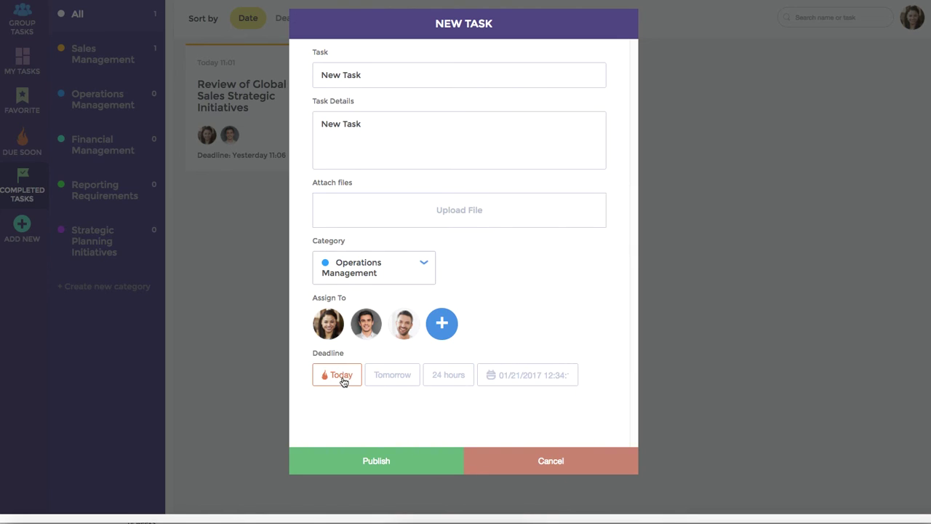
click(377, 460)
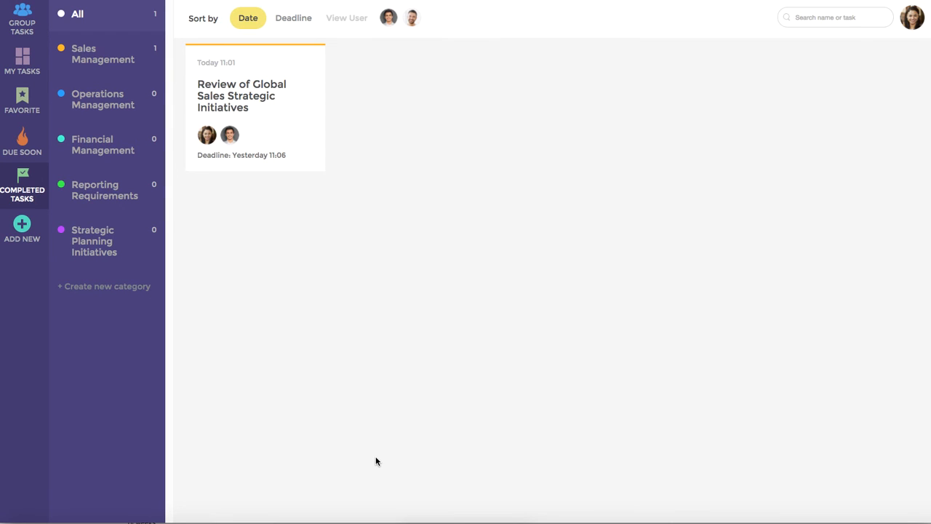
Return to the Group Tasks board, now listing eleven tasks with New Task first
click(32, 18)
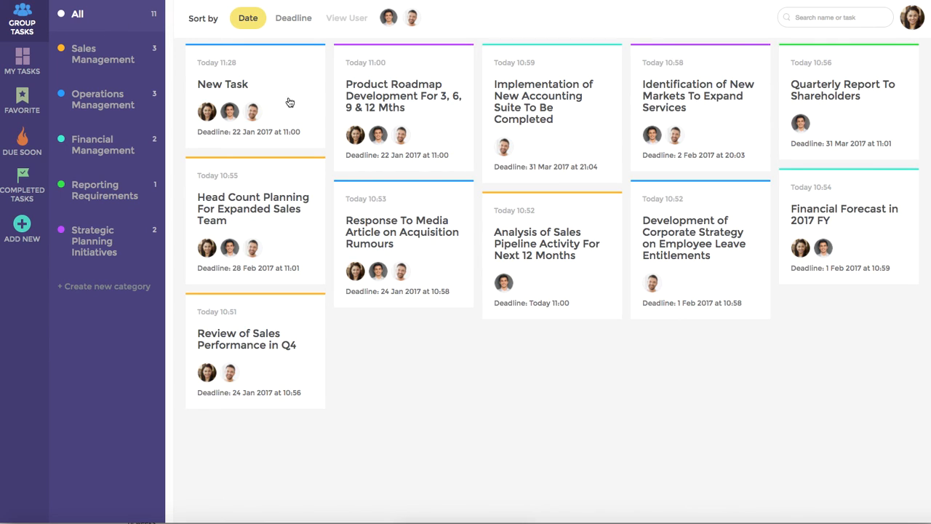